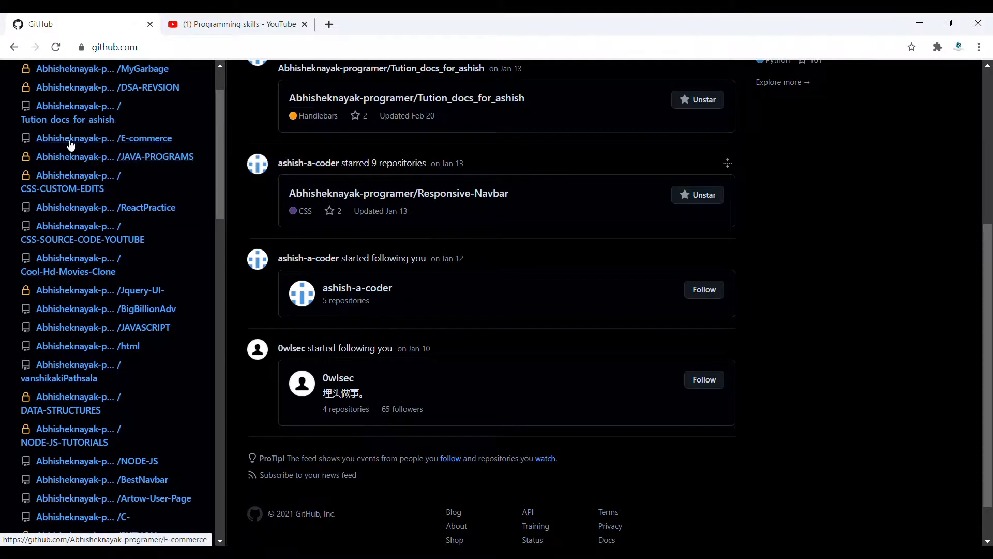
# Step: Open the E-commerce repository from the GitHub dashboard sidebar
pyautogui.moveTo(104, 139)
pyautogui.click(142, 139)
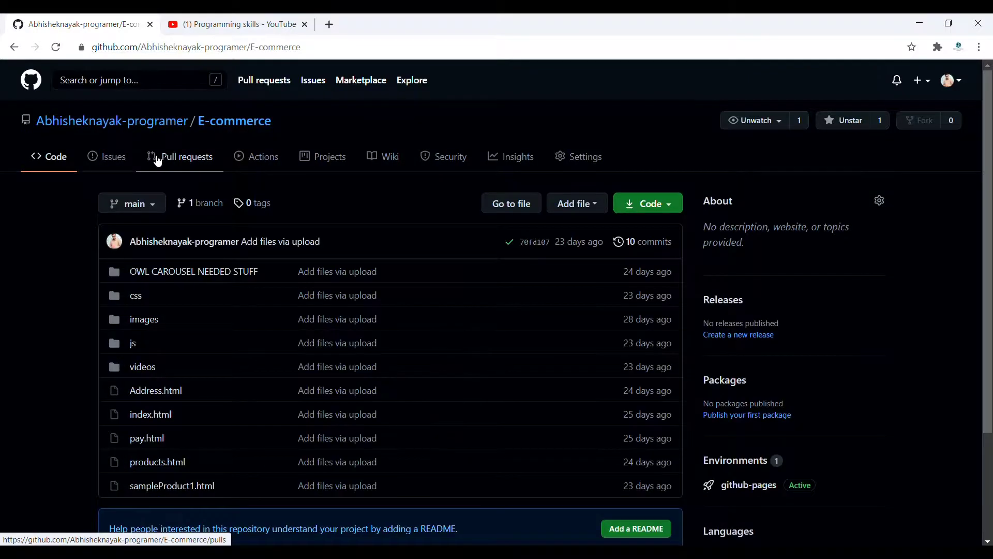
pyautogui.scroll(-1, 196, 420)
pyautogui.scroll(1, 197, 420)
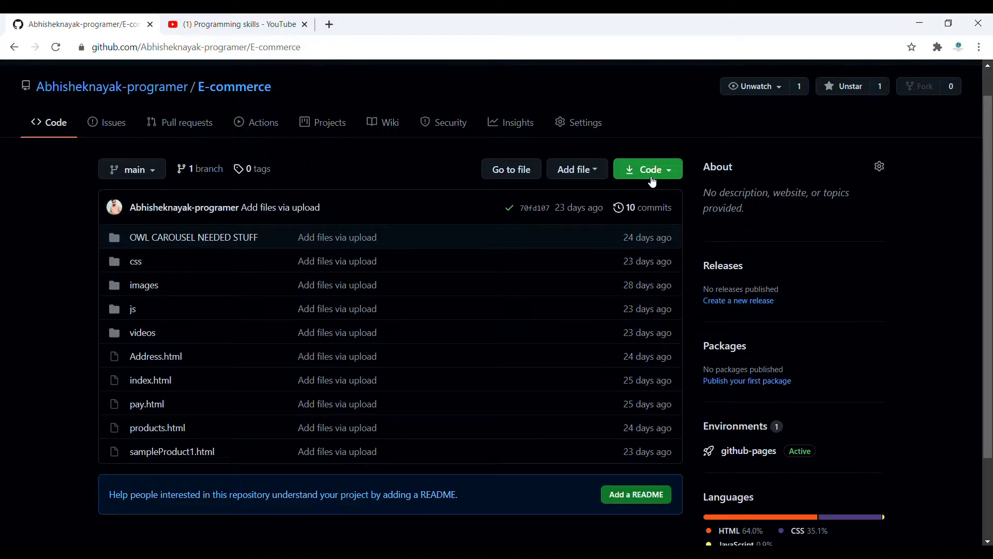
pyautogui.scroll(1, 517, 107)
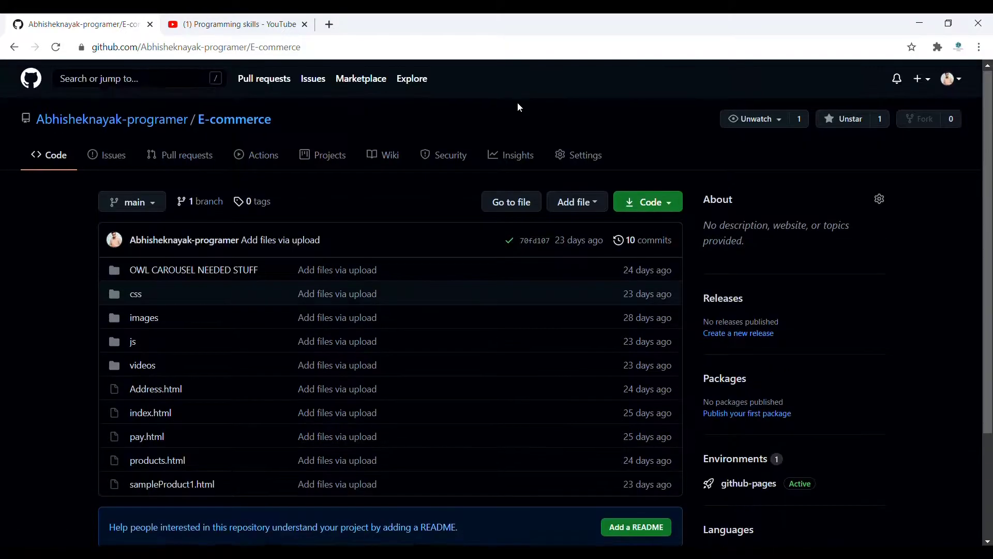
# Step: Download E-commerce-main.zip and copy the repository's HTTPS clone URL
pyautogui.click(651, 201)
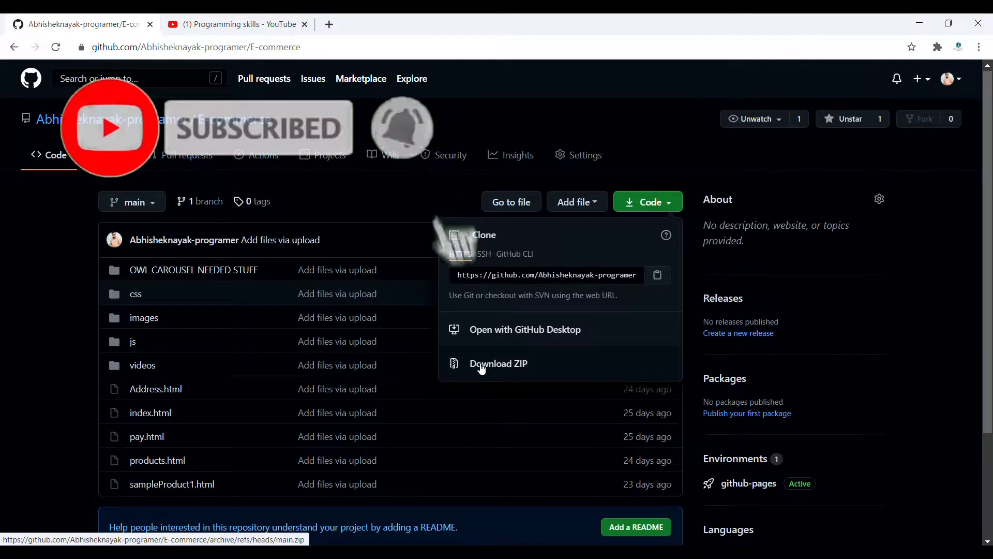
pyautogui.click(509, 371)
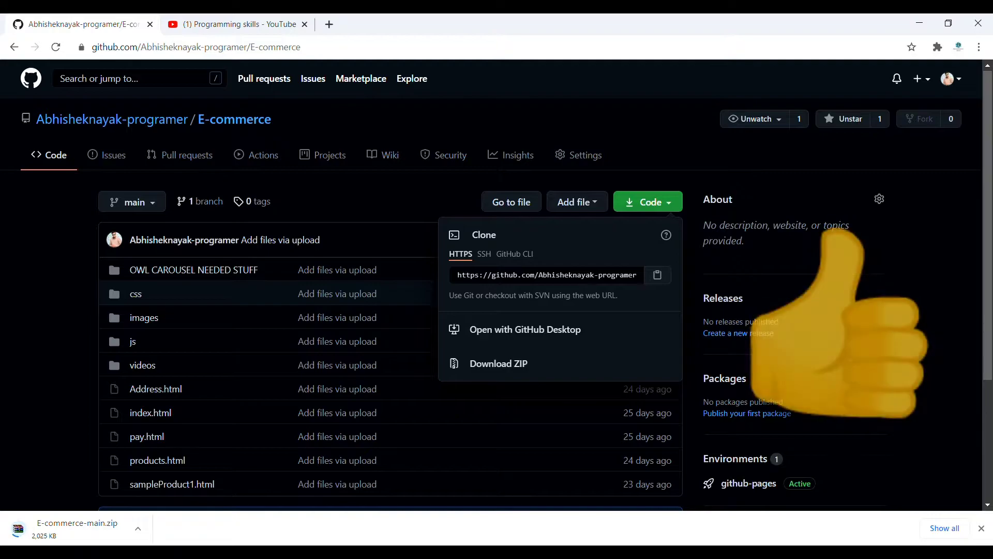
pyautogui.click(455, 277)
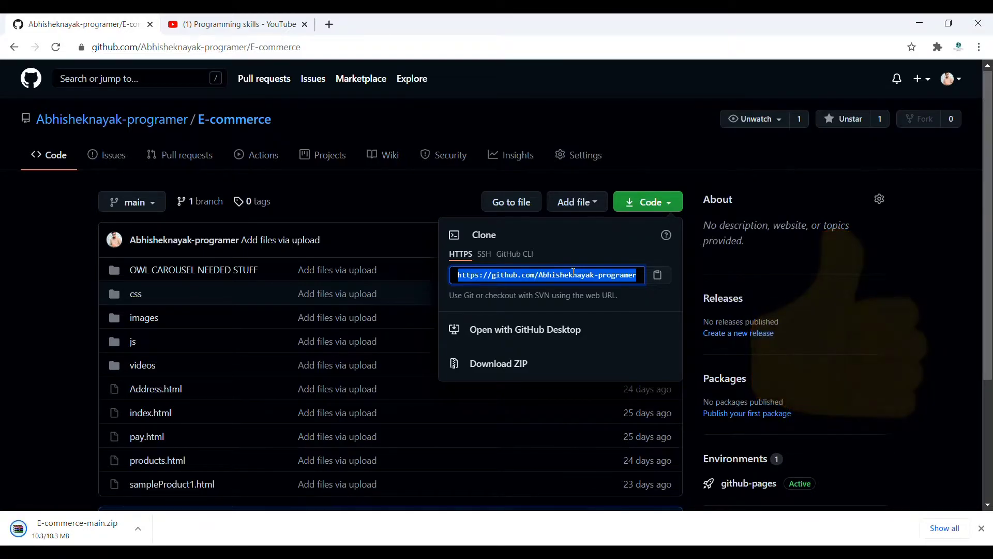
pyautogui.click(573, 273)
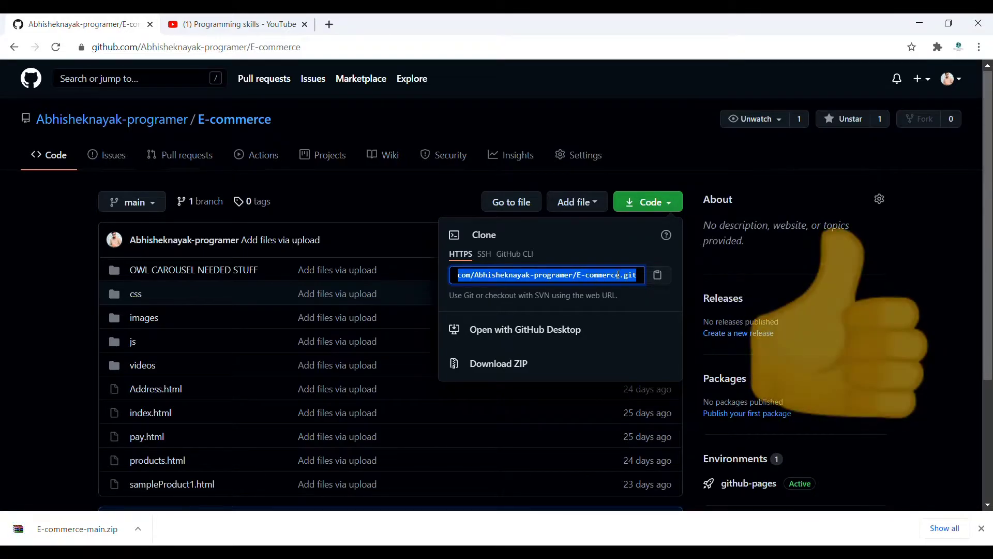
pyautogui.click(140, 529)
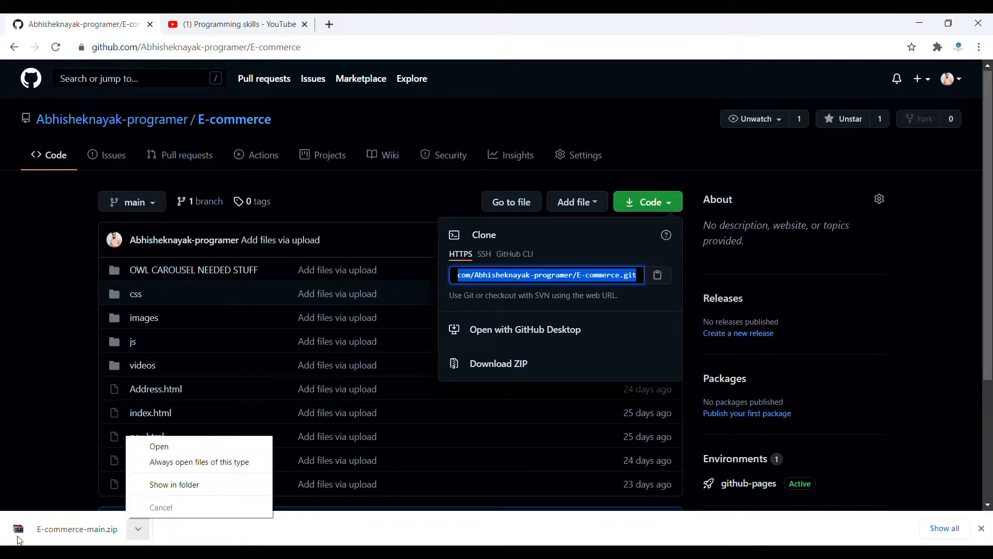
# Step: Extract E-commerce-main.zip in Downloads and open the E-commerce-main folder
pyautogui.click(156, 484)
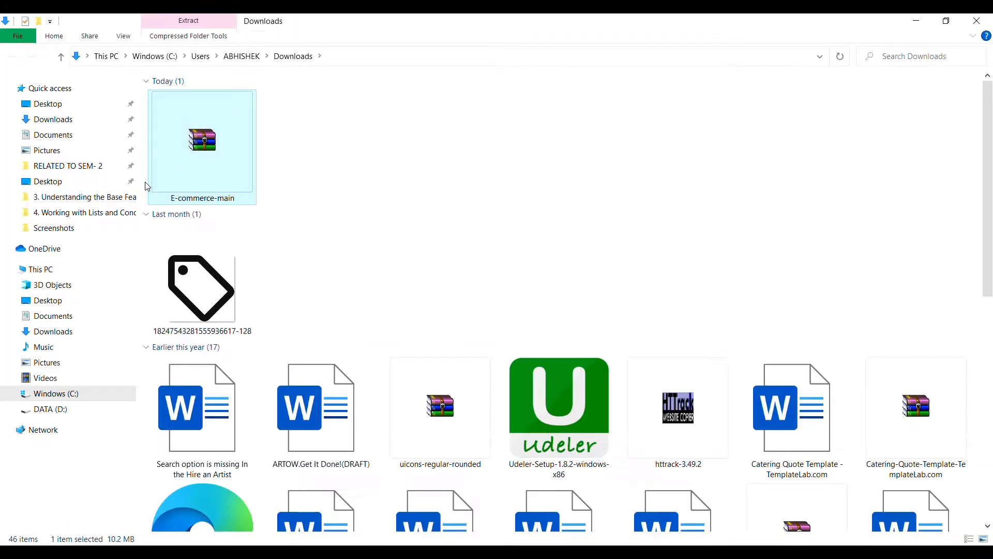
pyautogui.rightClick(217, 124)
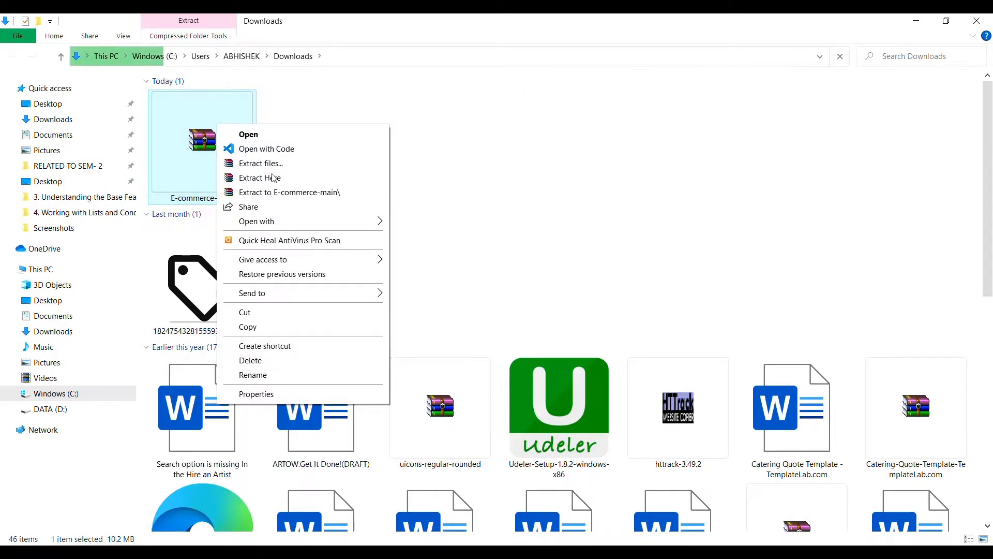
pyautogui.click(267, 178)
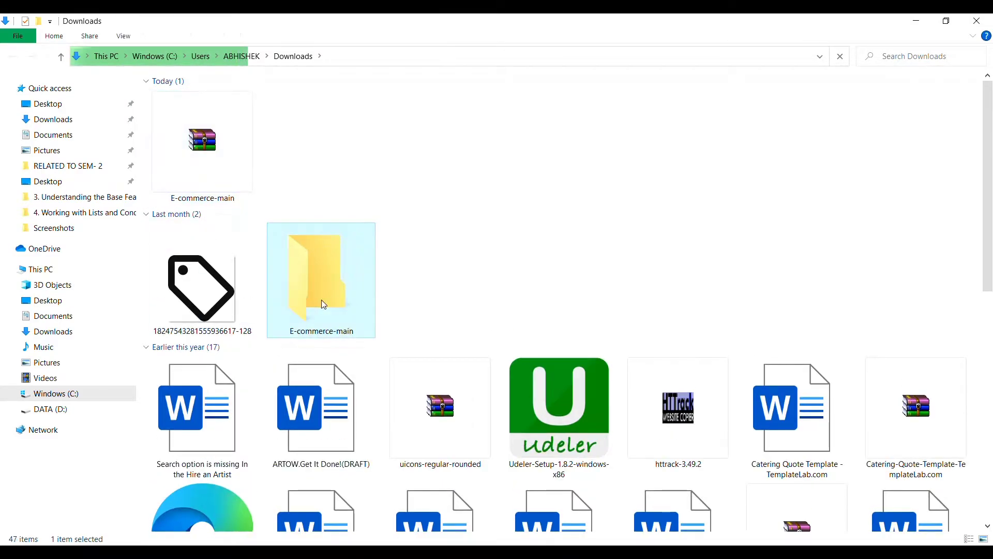
pyautogui.doubleClick(320, 304)
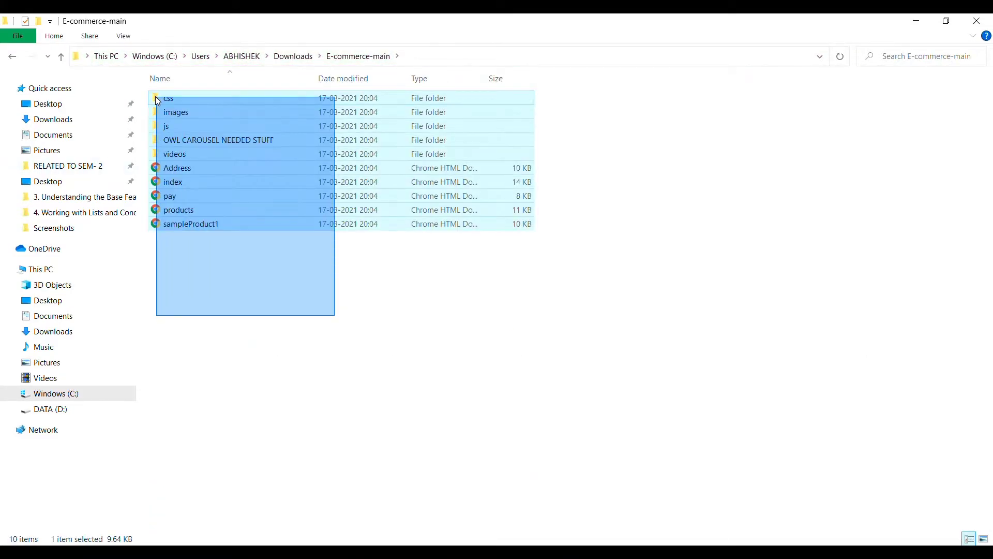
# Step: Select and then deselect the extracted files and folders
pyautogui.moveTo(335, 319); pyautogui.dragTo(155, 96)
pyautogui.click(334, 275)
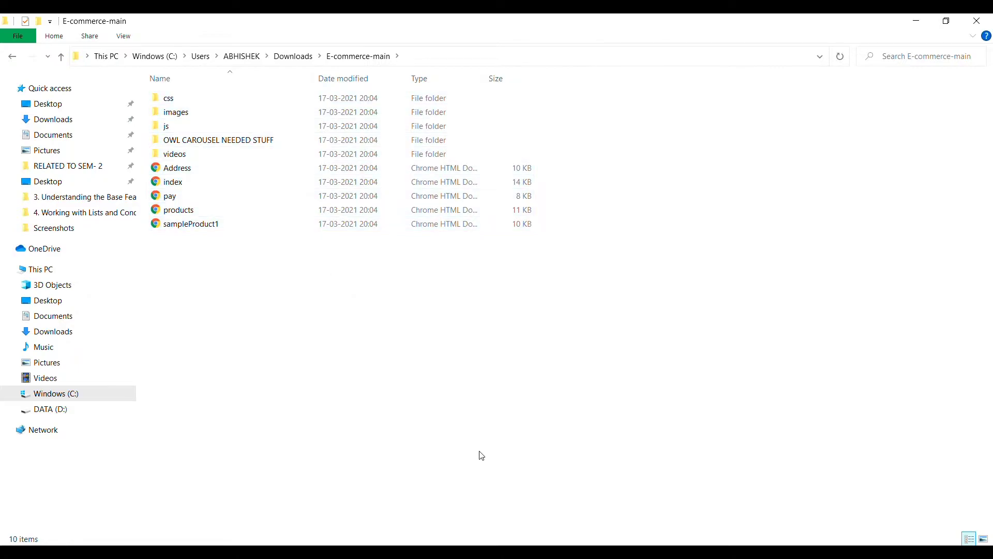
pyautogui.moveTo(346, 355); pyautogui.dragTo(203, 92)
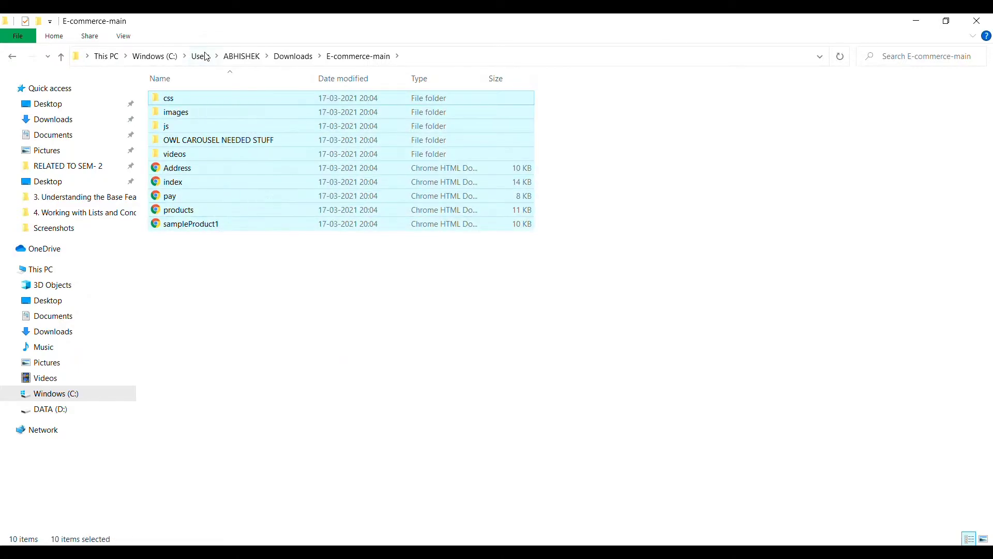
pyautogui.click(311, 306)
# Step: Create an empty folder named 'New folder' inside E-commerce-main
pyautogui.rightClick(311, 306)
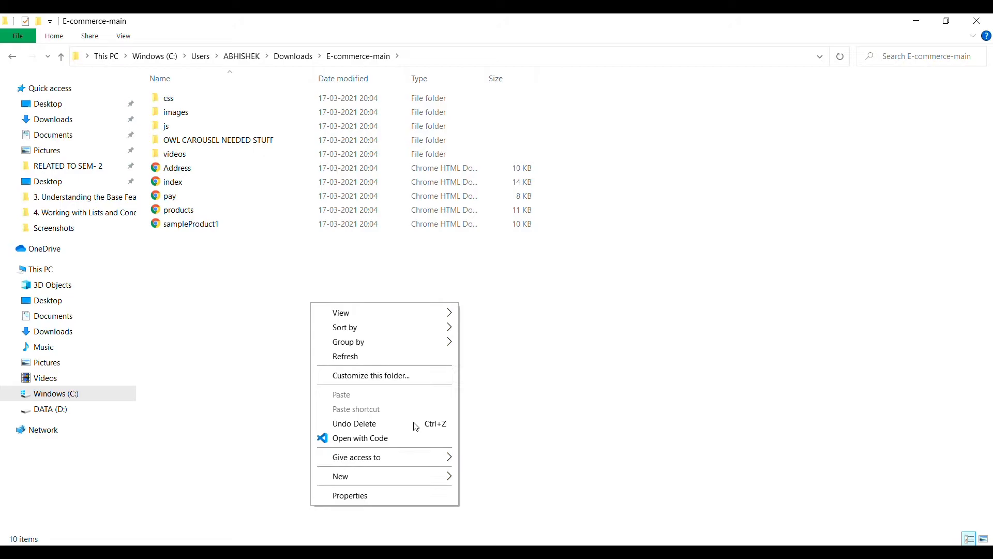
pyautogui.moveTo(340, 476)
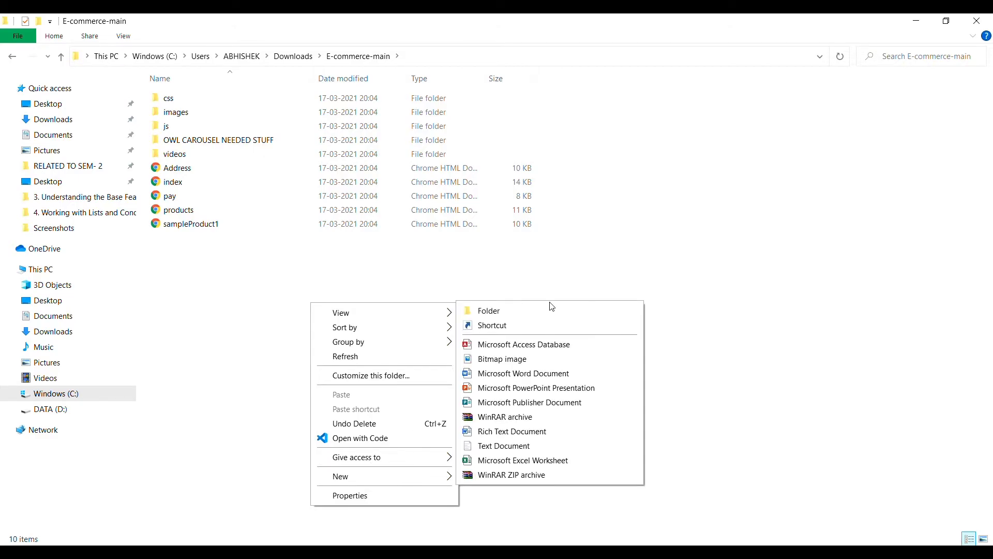
pyautogui.click(516, 311)
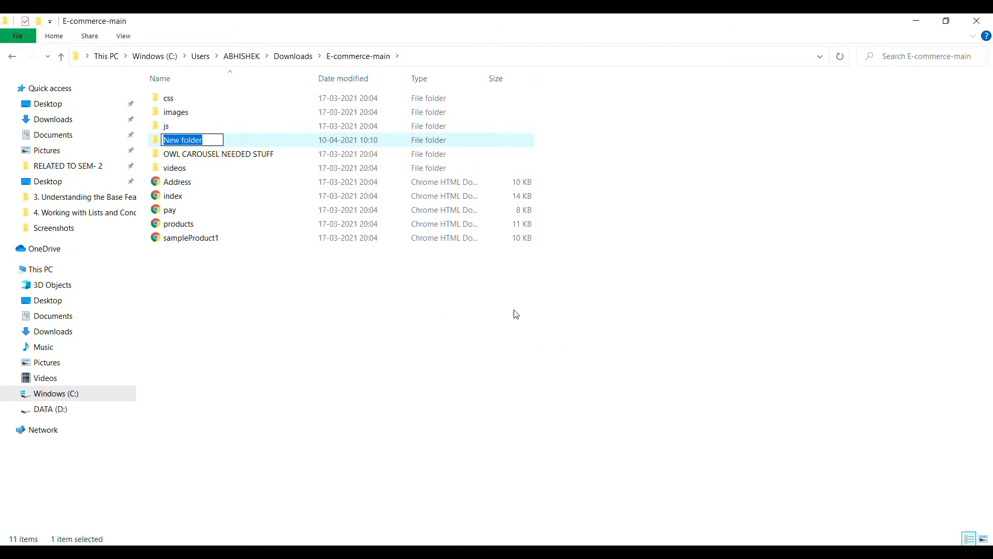
pyautogui.press('Return')
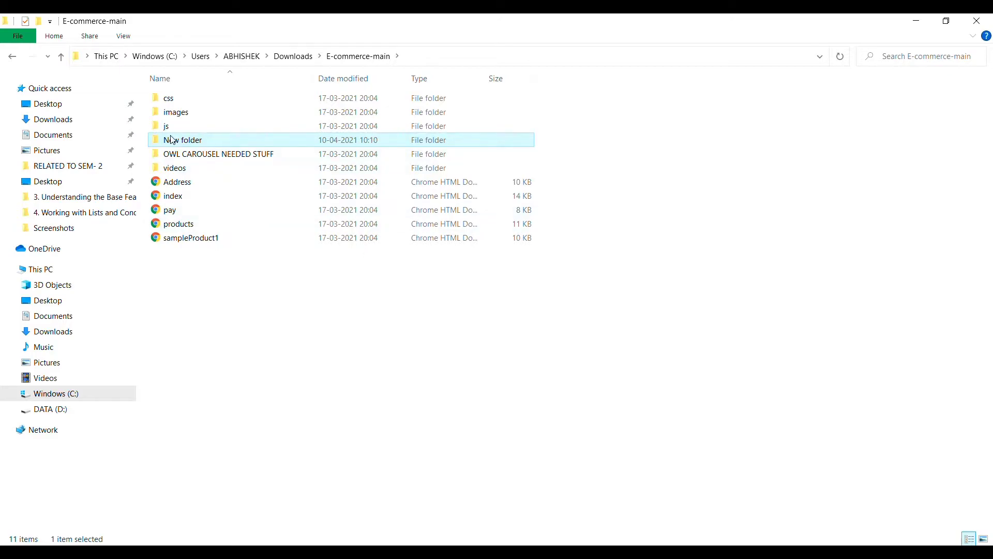
pyautogui.doubleClick(171, 141)
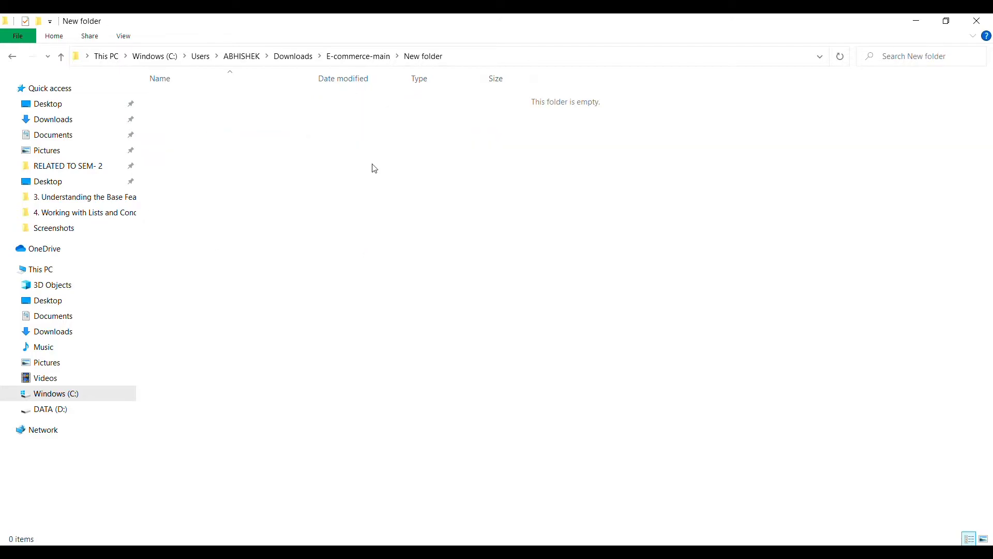
pyautogui.click(351, 59)
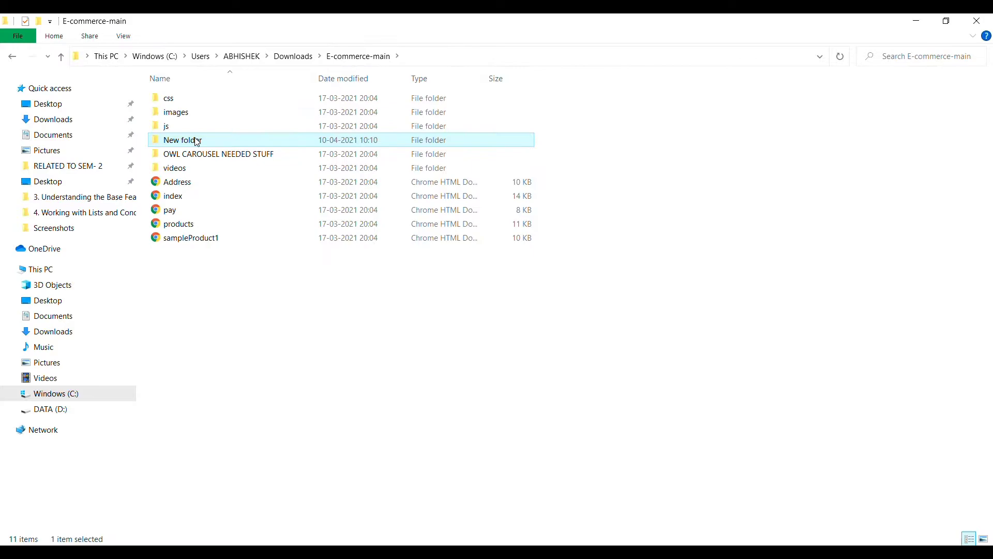
pyautogui.rightClick(196, 141)
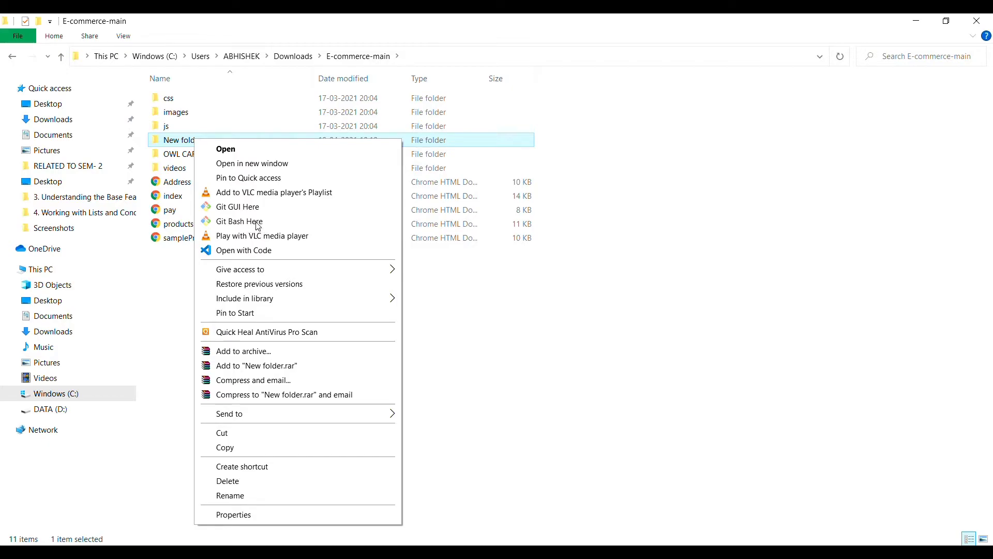
# Step: Run git clone with the pasted HTTPS URL in Git Bash inside New folder
pyautogui.click(270, 221)
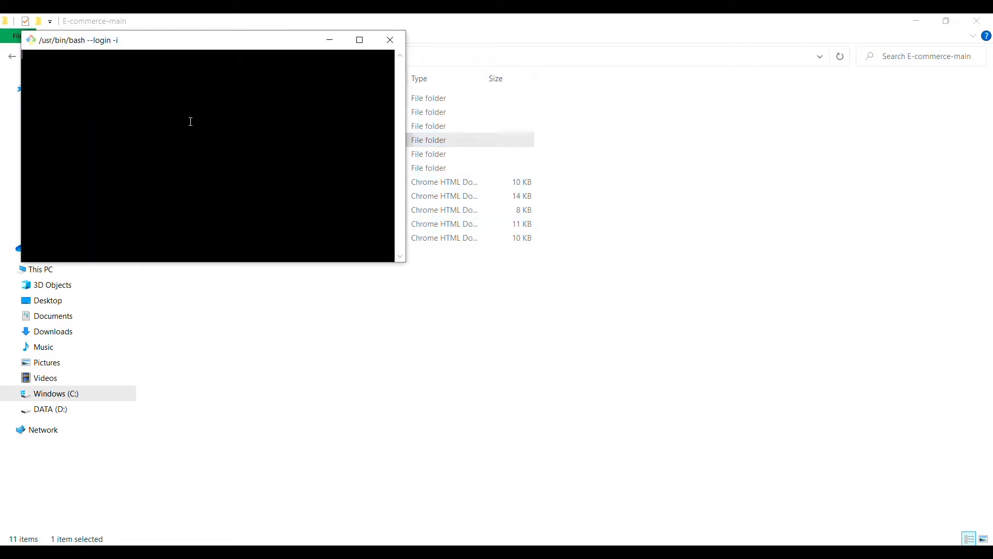
pyautogui.write('git clone')
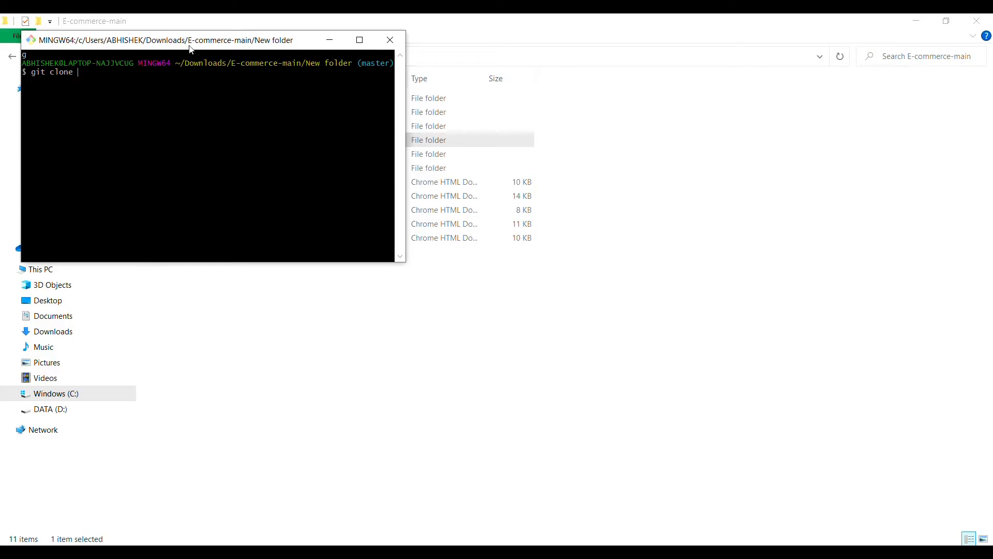
pyautogui.rightClick(107, 71)
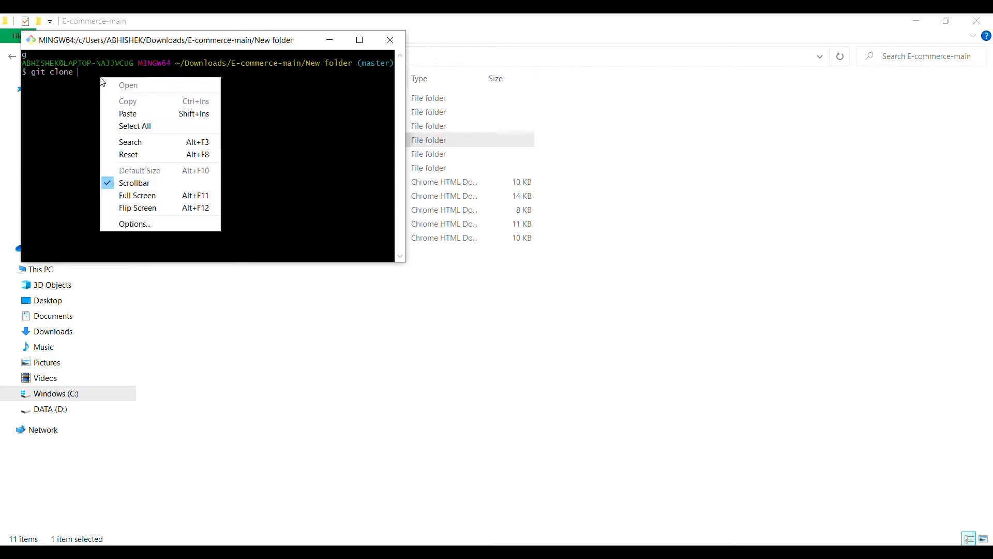
pyautogui.click(143, 115)
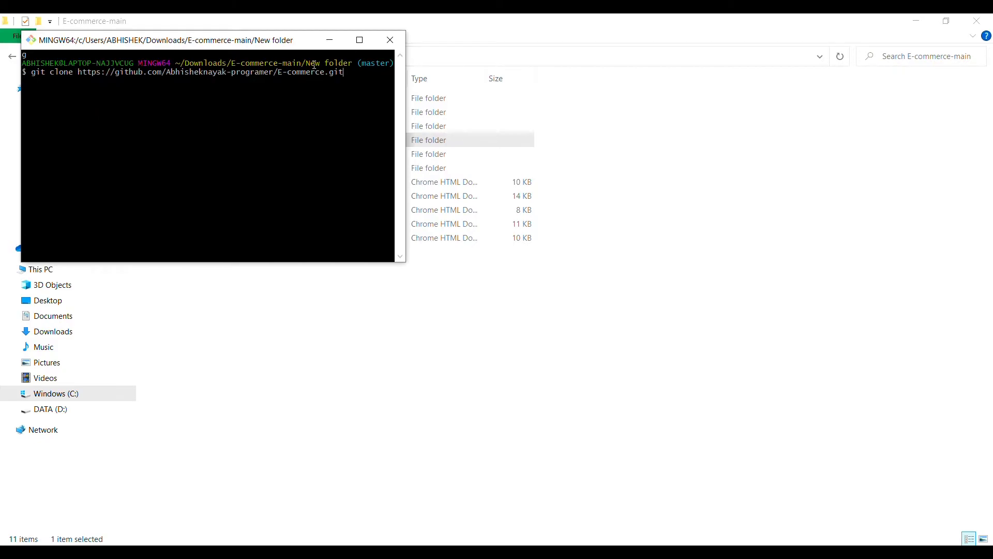
pyautogui.press('Return')
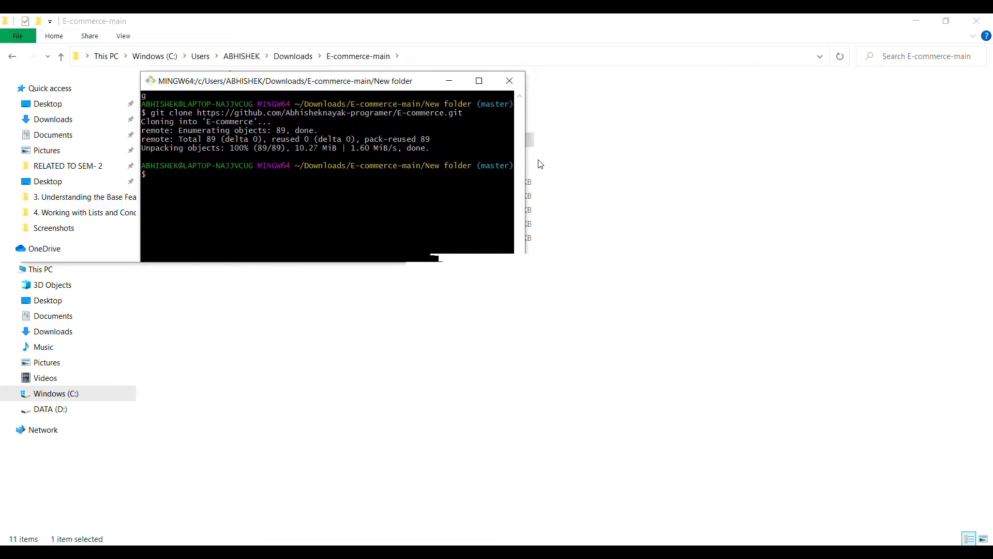
pyautogui.moveTo(273, 45); pyautogui.dragTo(597, 183)
# Step: Inspect the cloned E-commerce folder's contents, then switch to the Programming skills YouTube tab
pyautogui.doubleClick(327, 145)
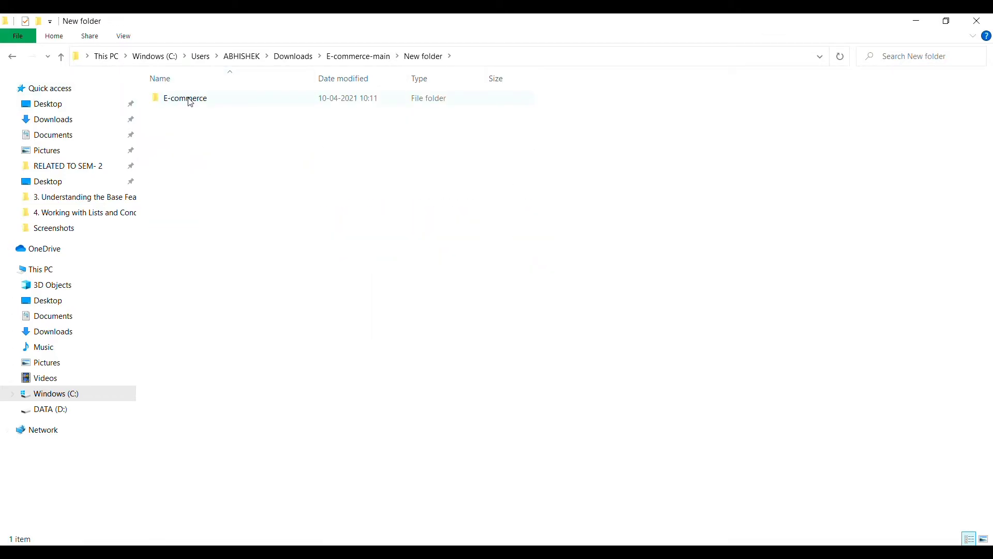
pyautogui.doubleClick(191, 102)
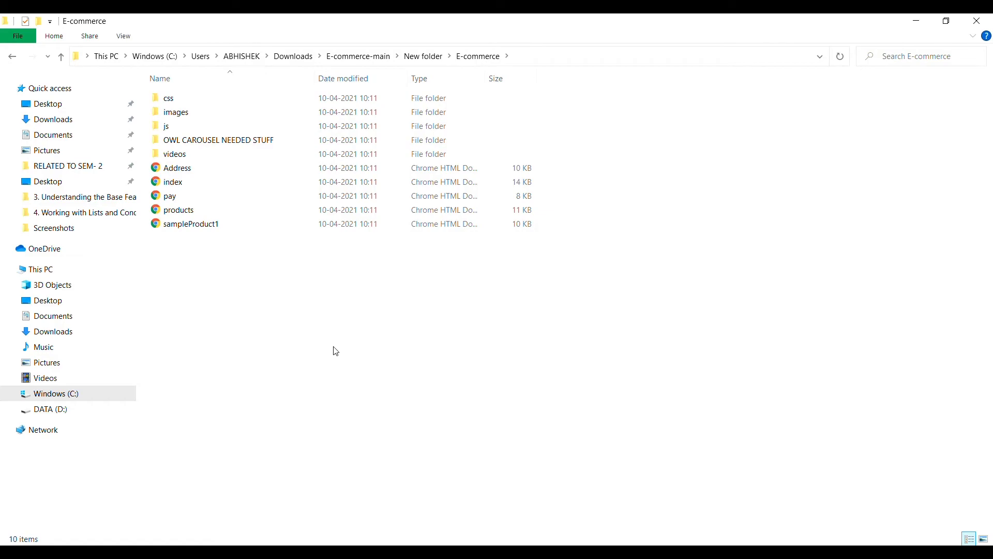
pyautogui.moveTo(335, 351); pyautogui.dragTo(159, 101)
pyautogui.click(363, 286)
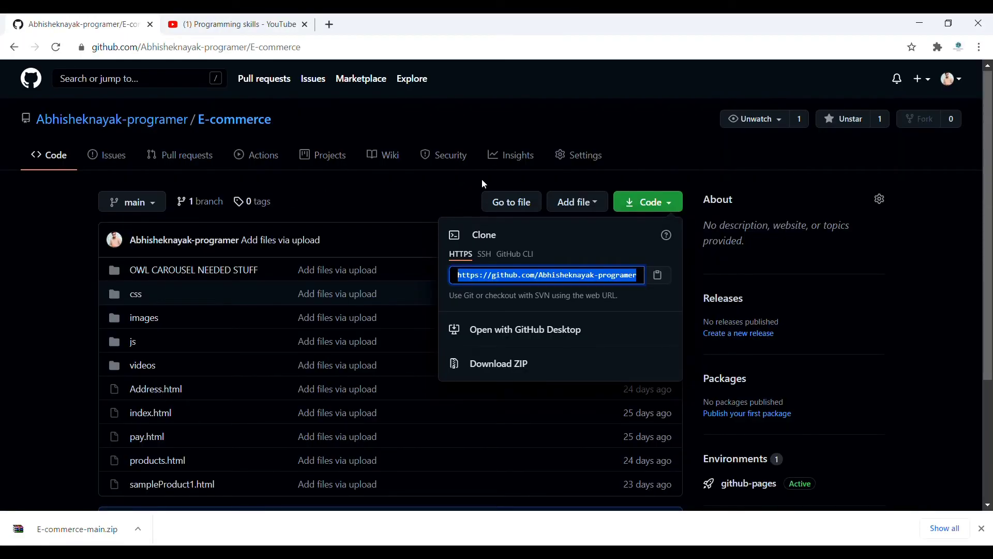
pyautogui.click(668, 173)
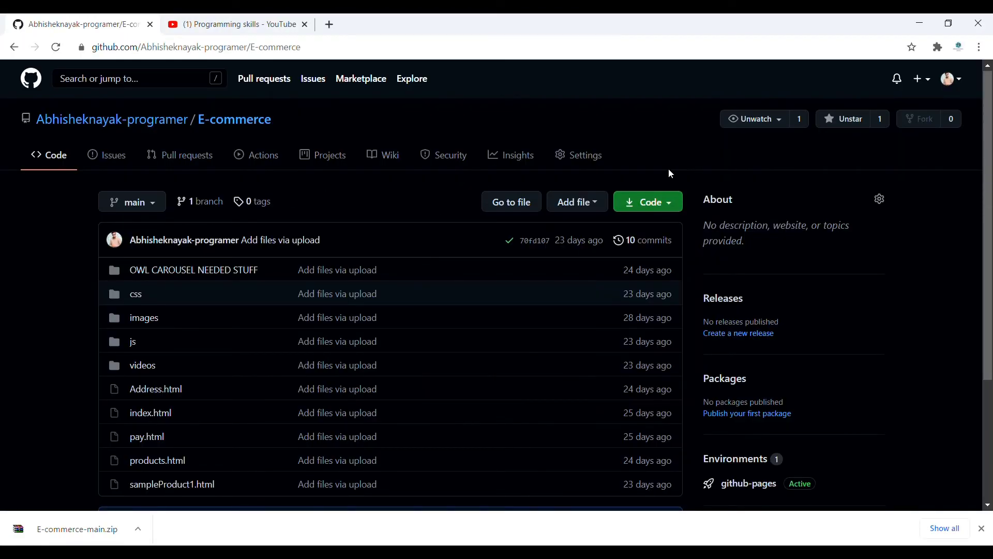
pyautogui.click(233, 25)
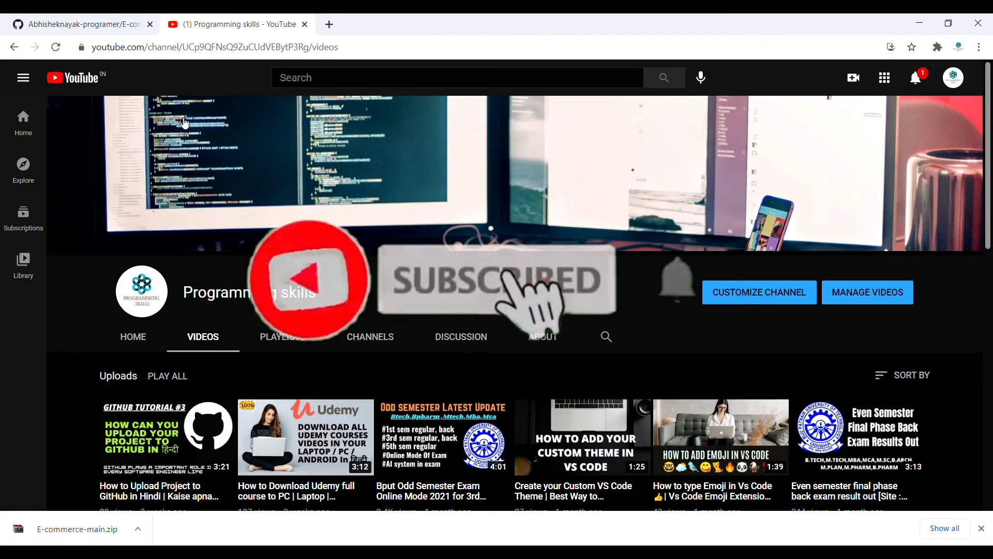